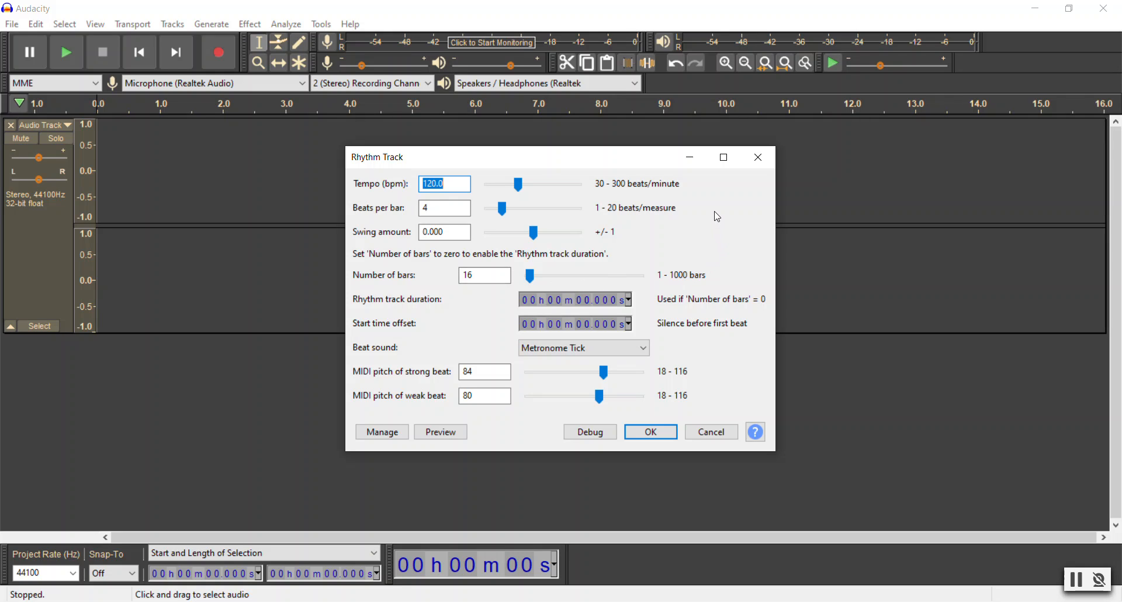
Step: Check the rhythm track's tempo, beats per bar and swing amount settings and set the number of bars to 16
left_click(460, 181)
left_click_drag(452, 182, 392, 182)
left_click(456, 184)
double_click(426, 208)
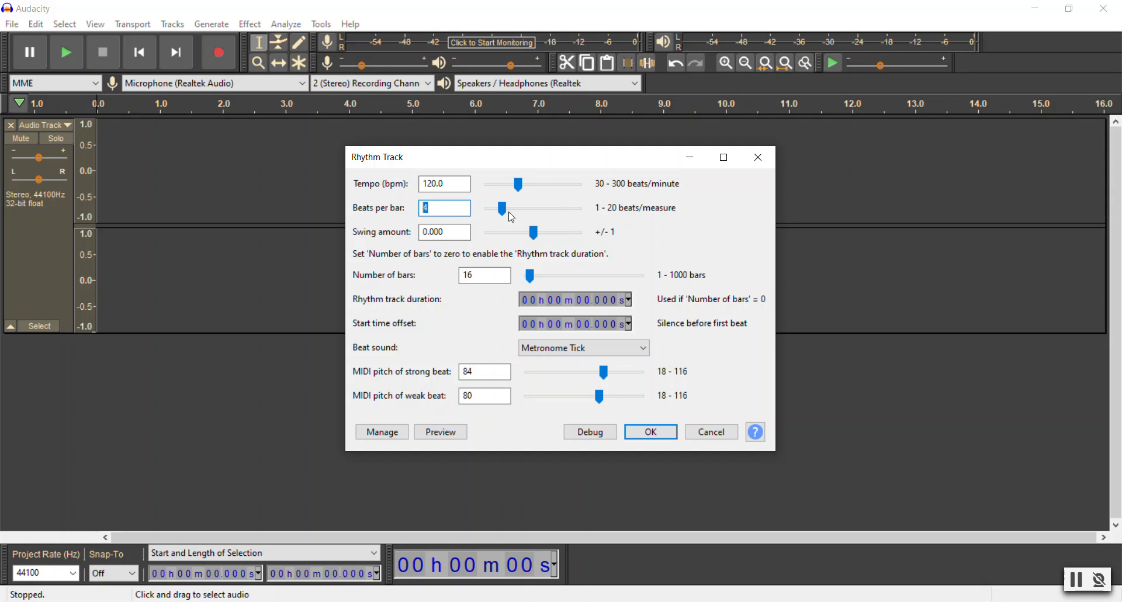
key("Tab")
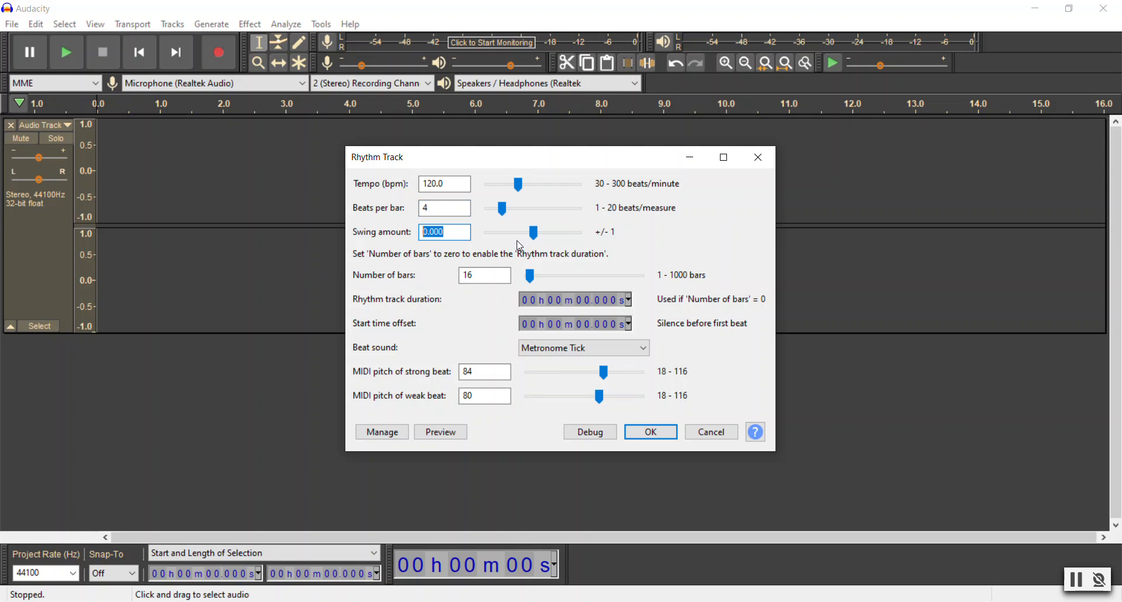
key("Tab")
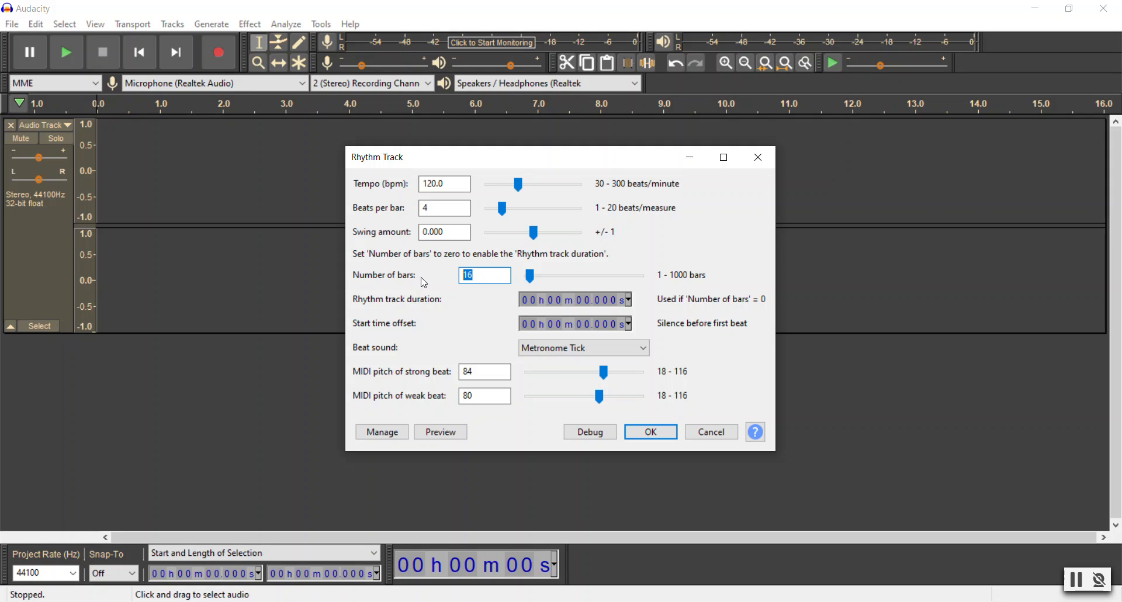
type("500")
key("BackSpace")
key("BackSpace")
type("6")
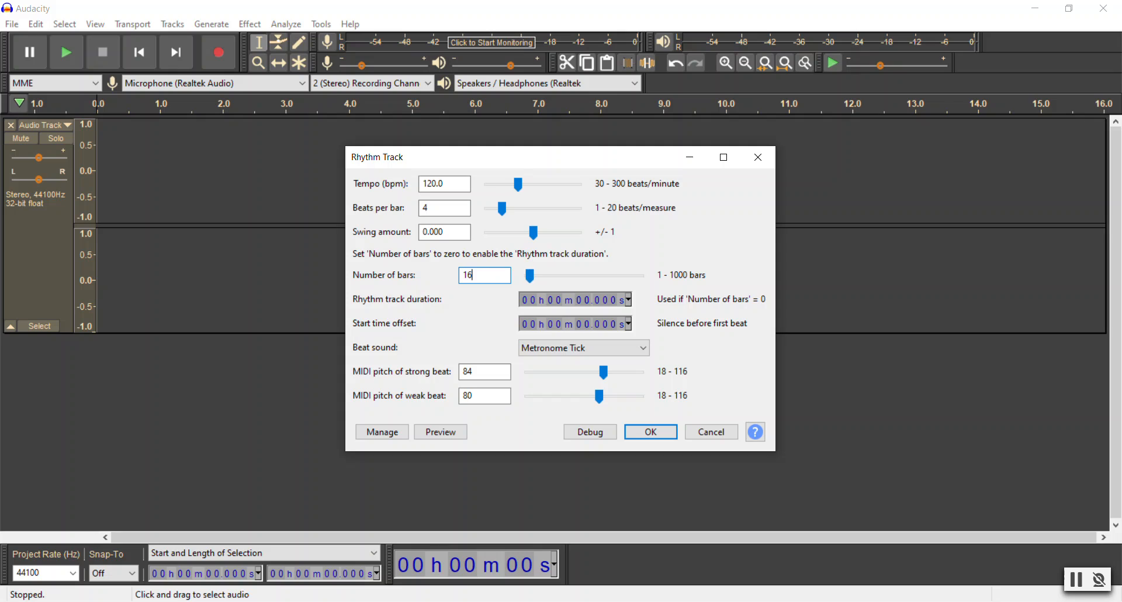
Step: Choose Metronome Tick as the beat sound and generate the rhythm track
left_click(600, 347)
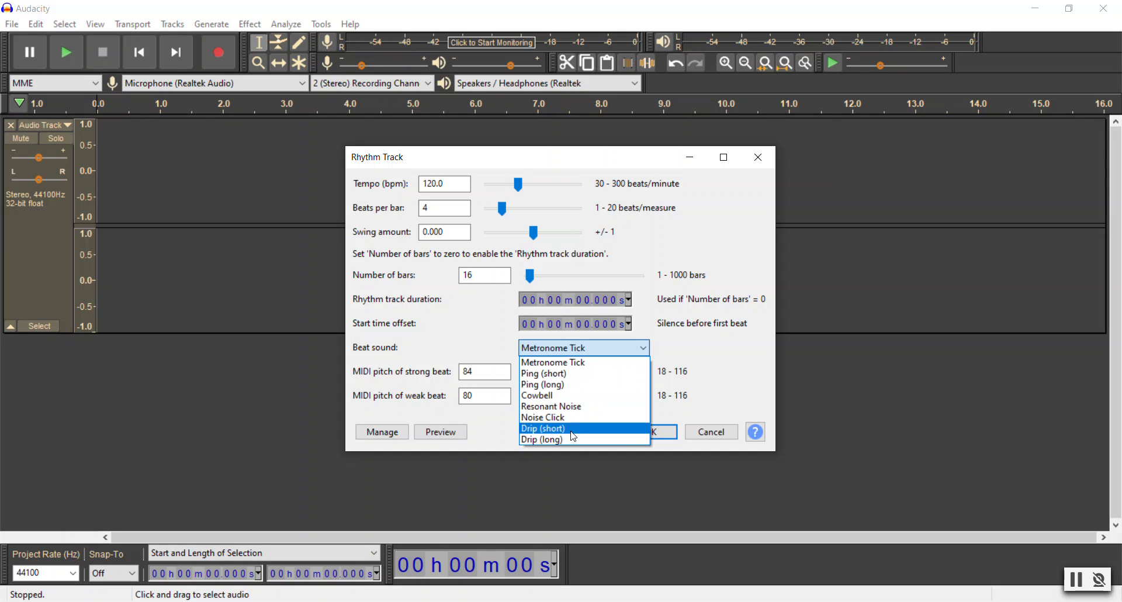
left_click(566, 363)
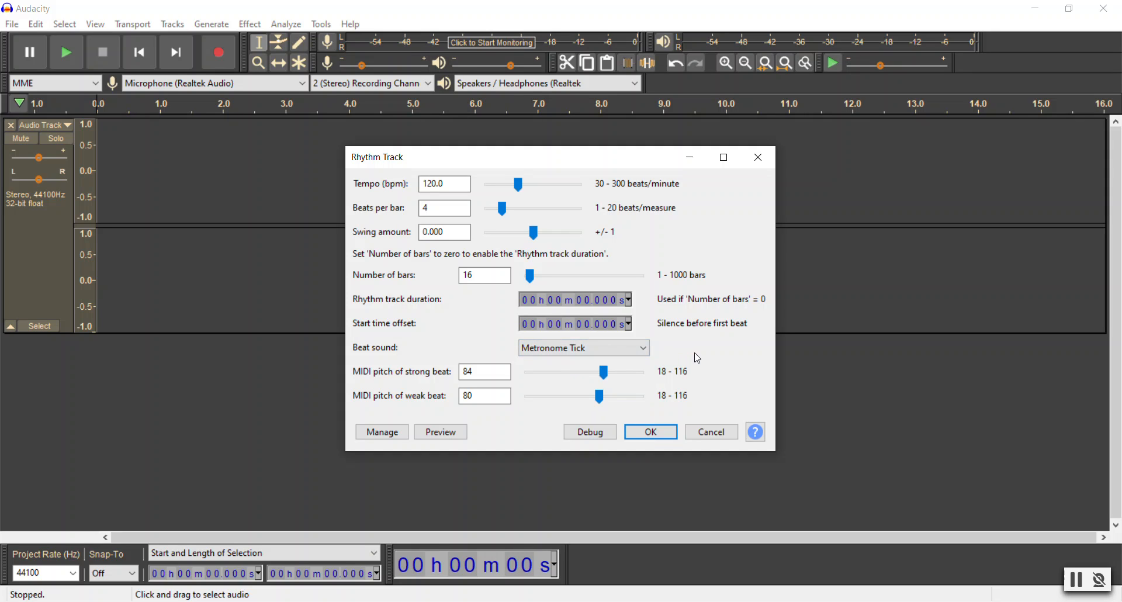
left_click(652, 432)
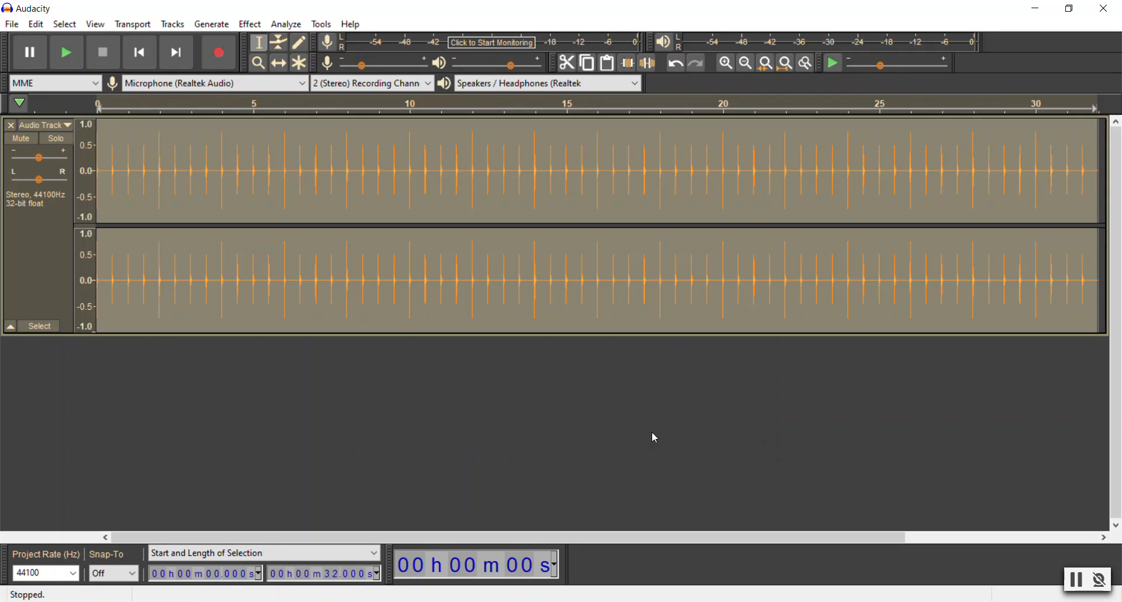
Step: Examine the spacing and strength of the generated metronome beats up close and play back the opening seconds
left_click(726, 63)
left_click(726, 63)
left_click(726, 63)
left_click(726, 63)
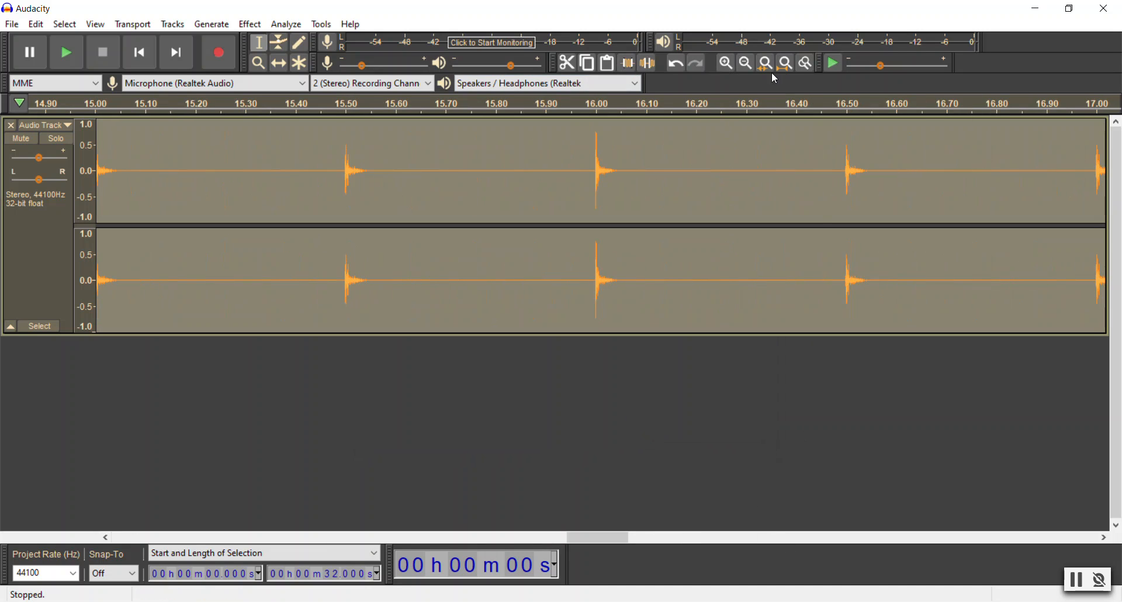
left_click_drag(574, 536, 90, 544)
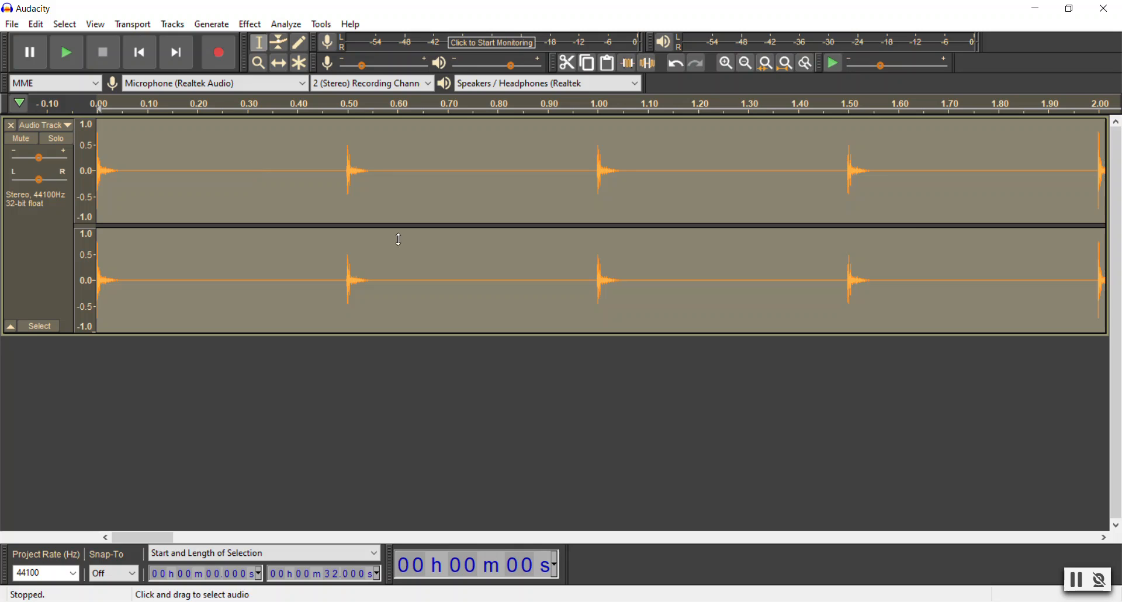
left_click(1104, 537)
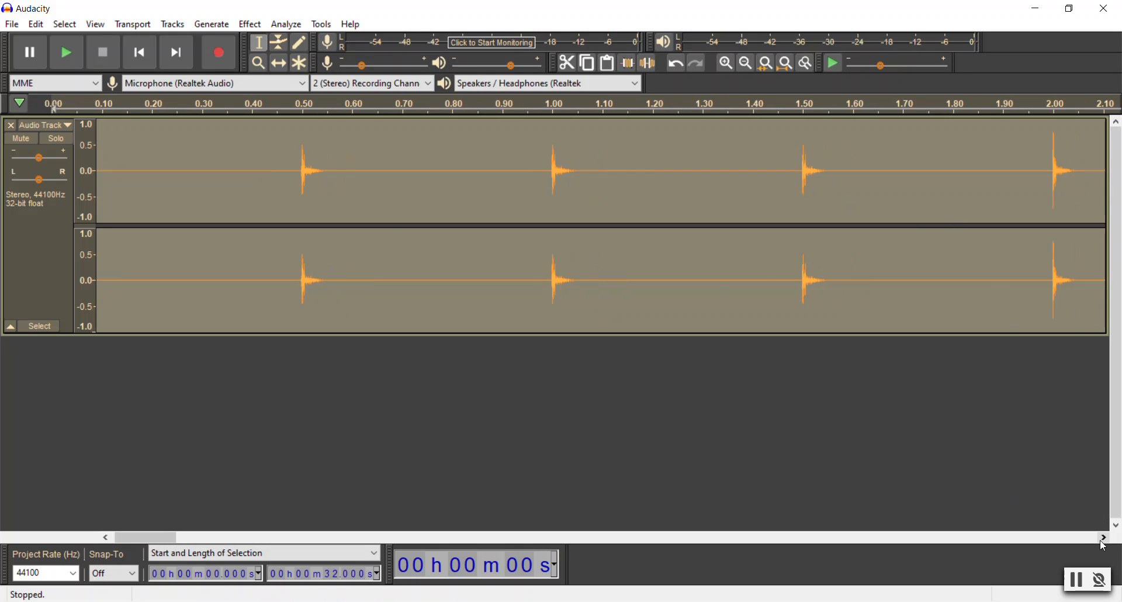
left_click_drag(1102, 543, 1101, 543)
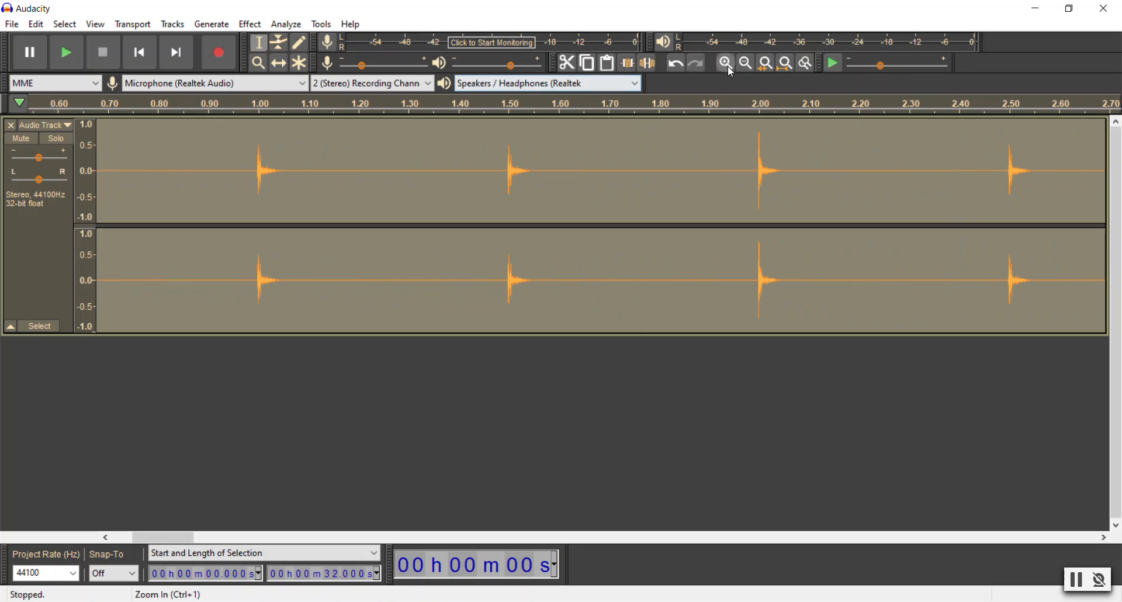
left_click(746, 65)
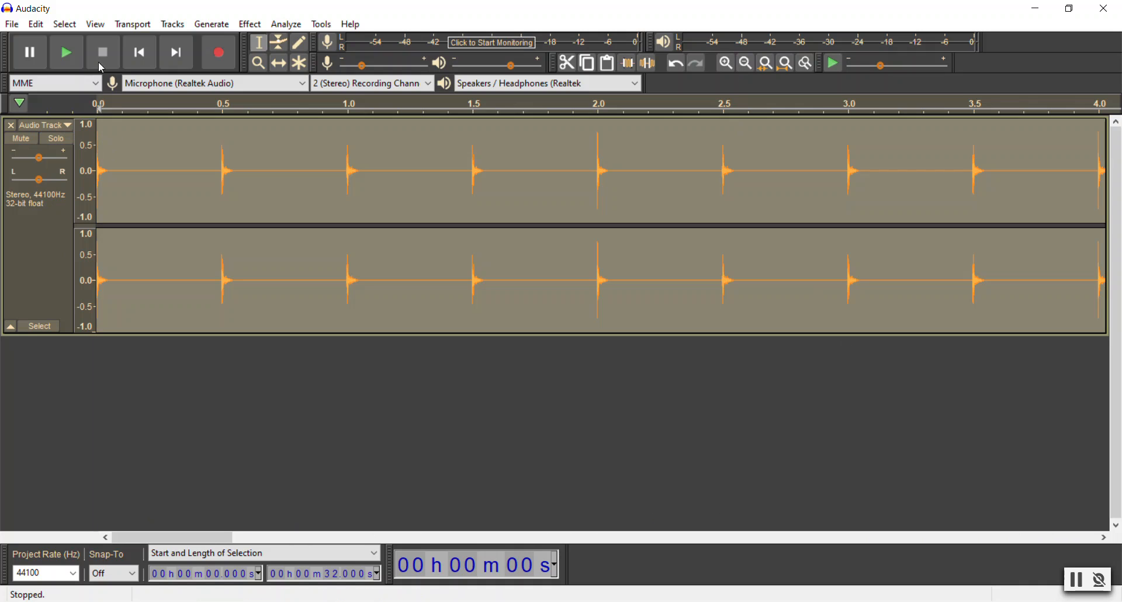
left_click(71, 55)
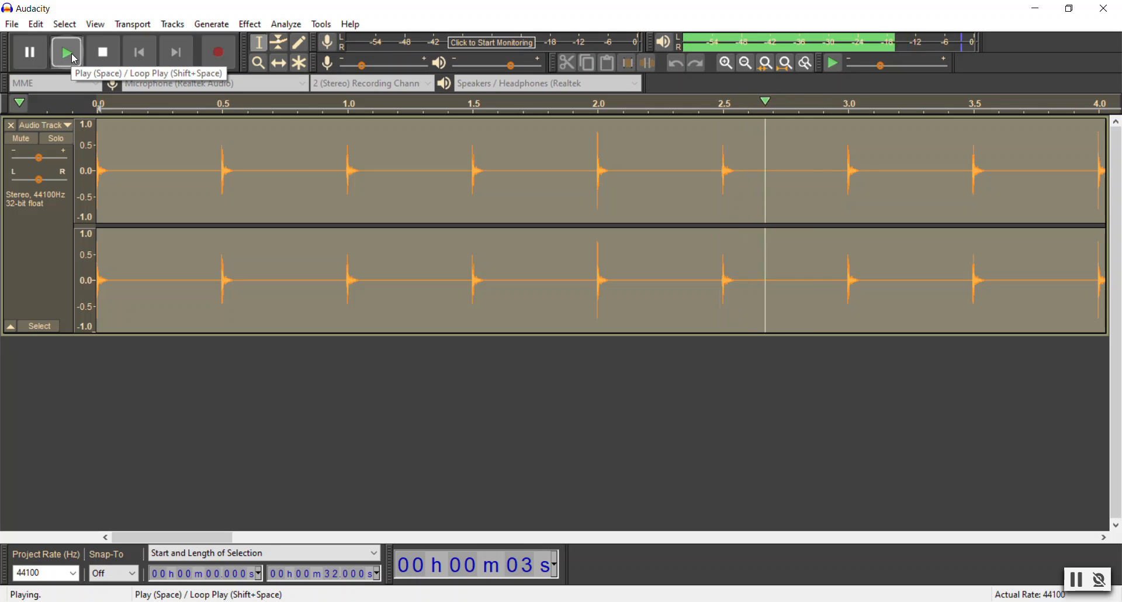
left_click(73, 58)
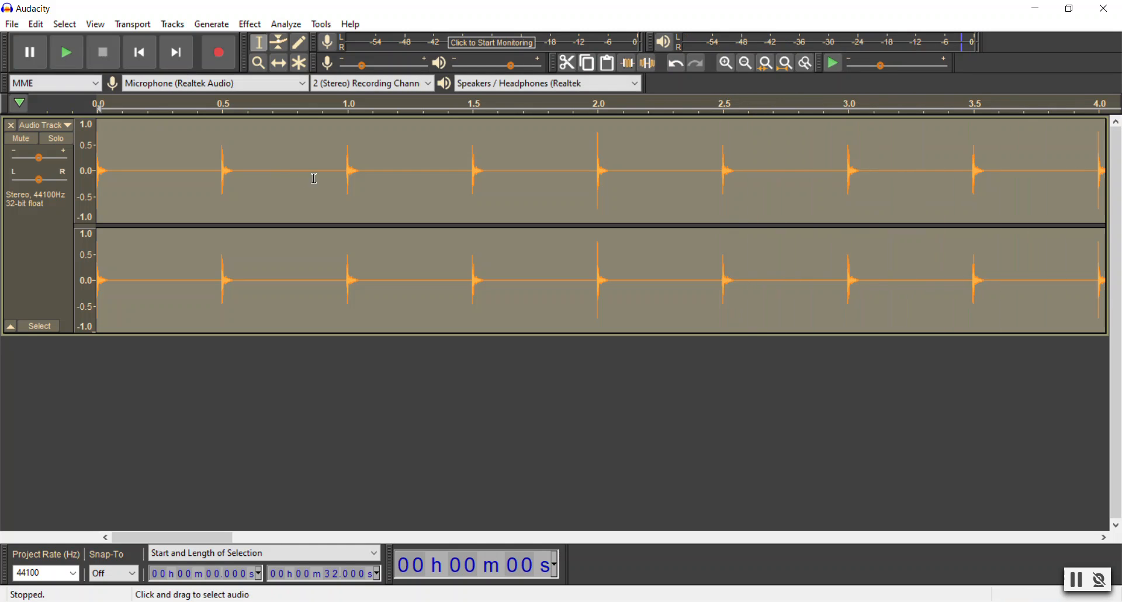
Step: Undo the generation of the metronome rhythm track
left_click(250, 25)
mouse_move(225, 30)
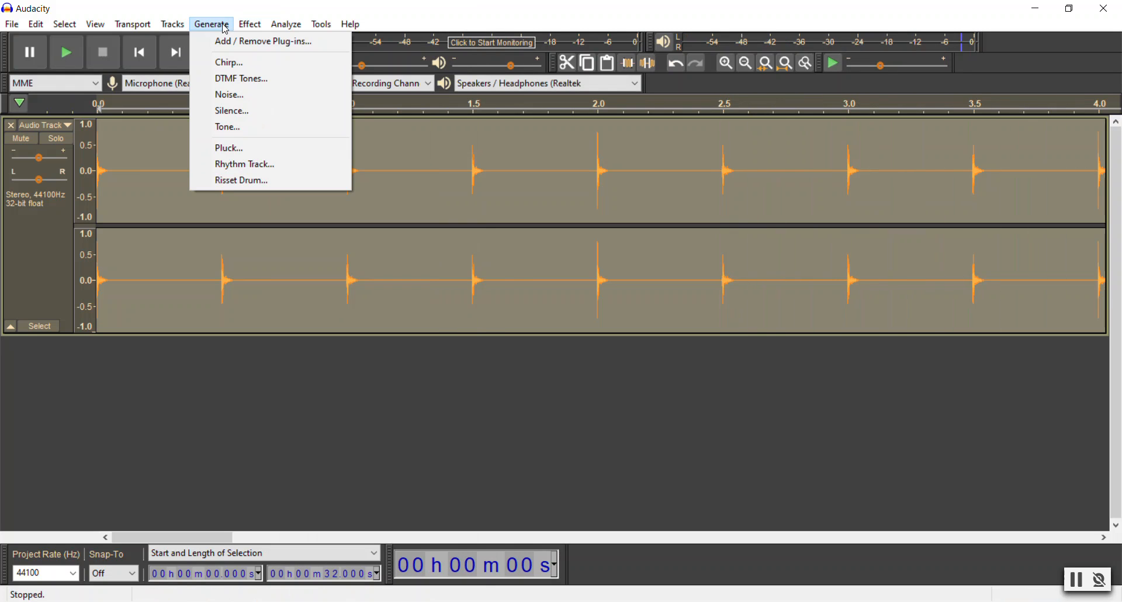
left_click(225, 11)
key("ctrl+z")
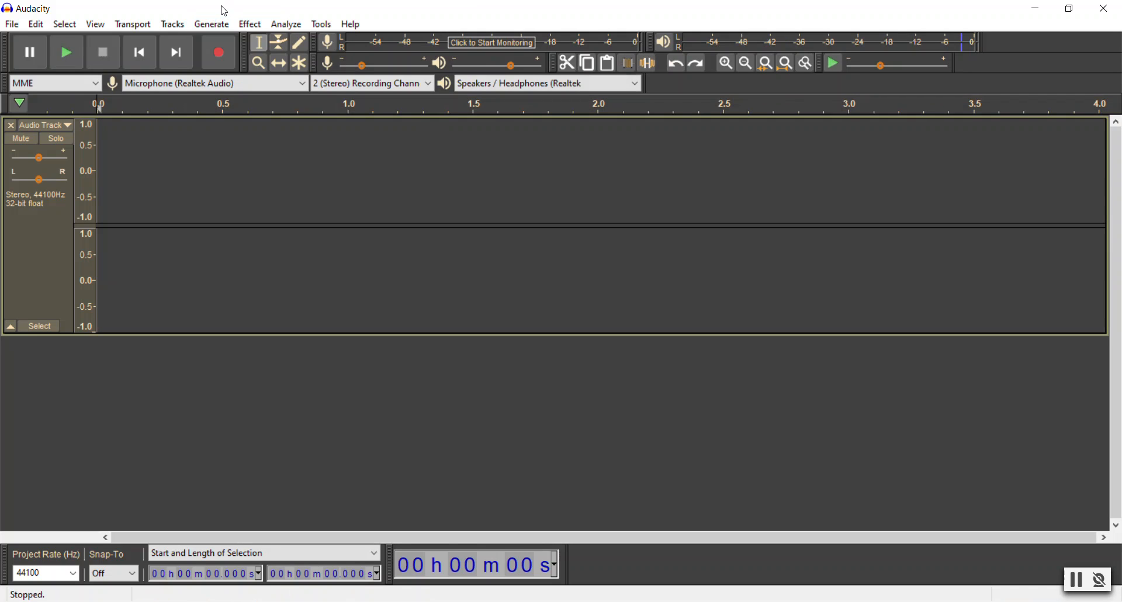
Step: Generate a rhythm track with the Cowbell beat sound and a swing amount of 1.000
left_click(211, 25)
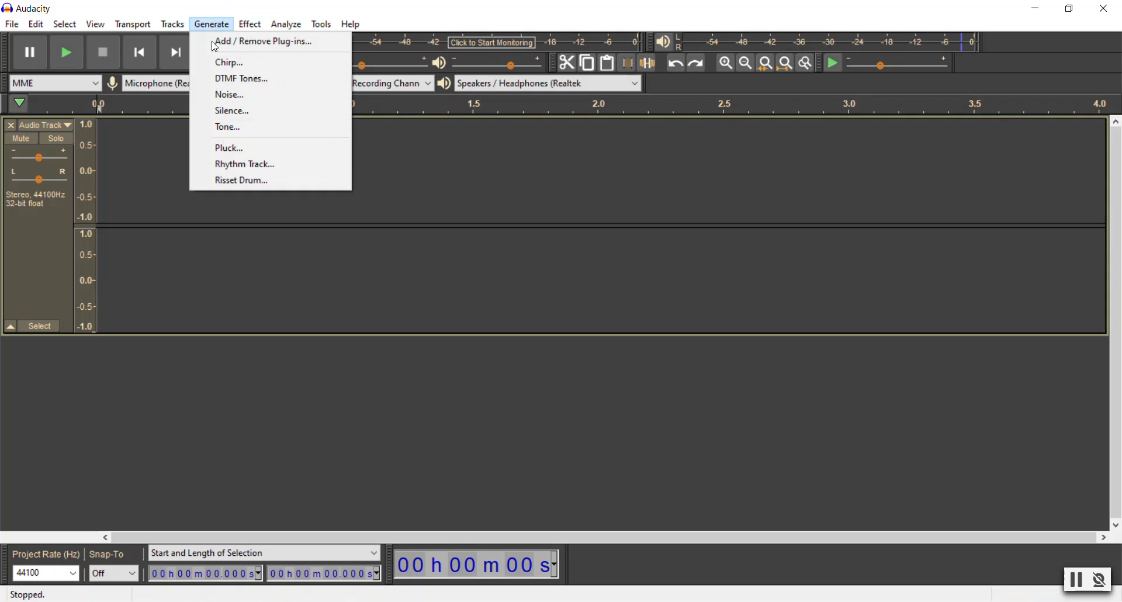
left_click(253, 165)
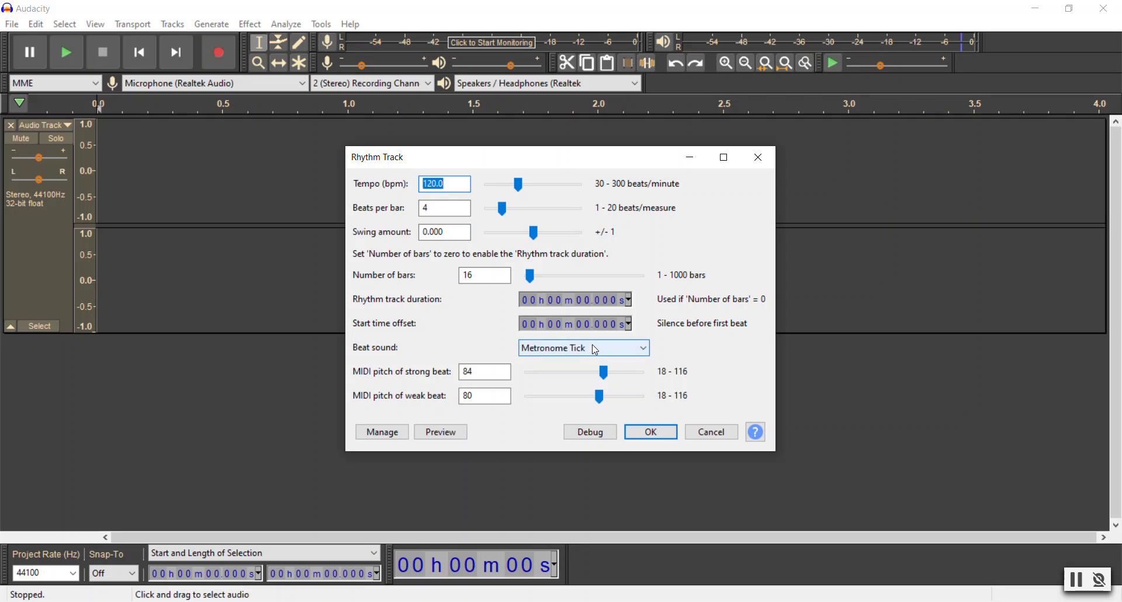
left_click(584, 348)
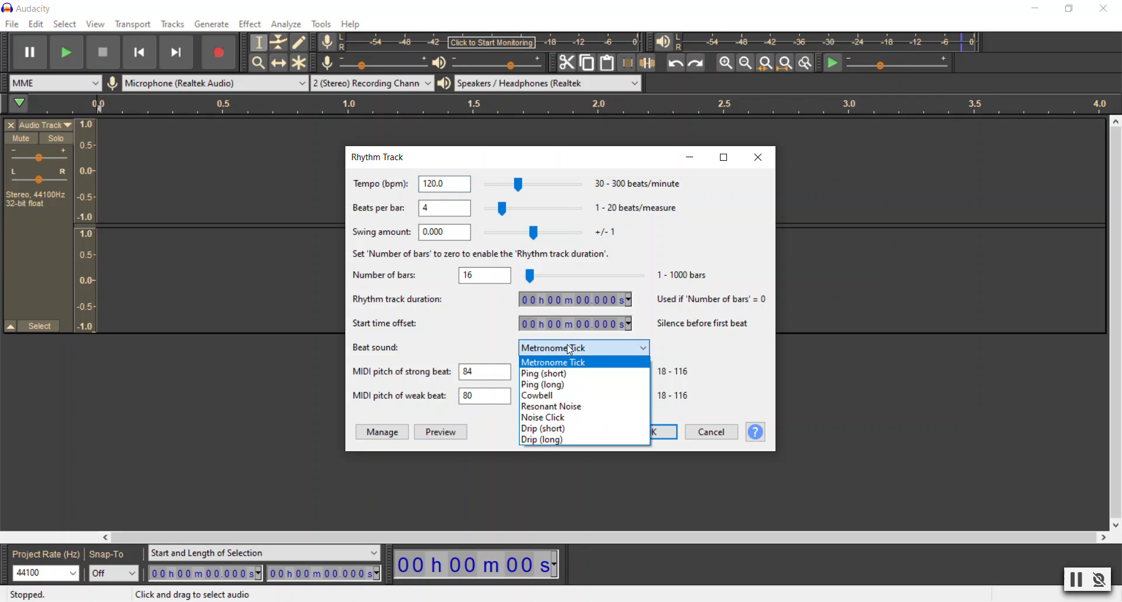
left_click(585, 401)
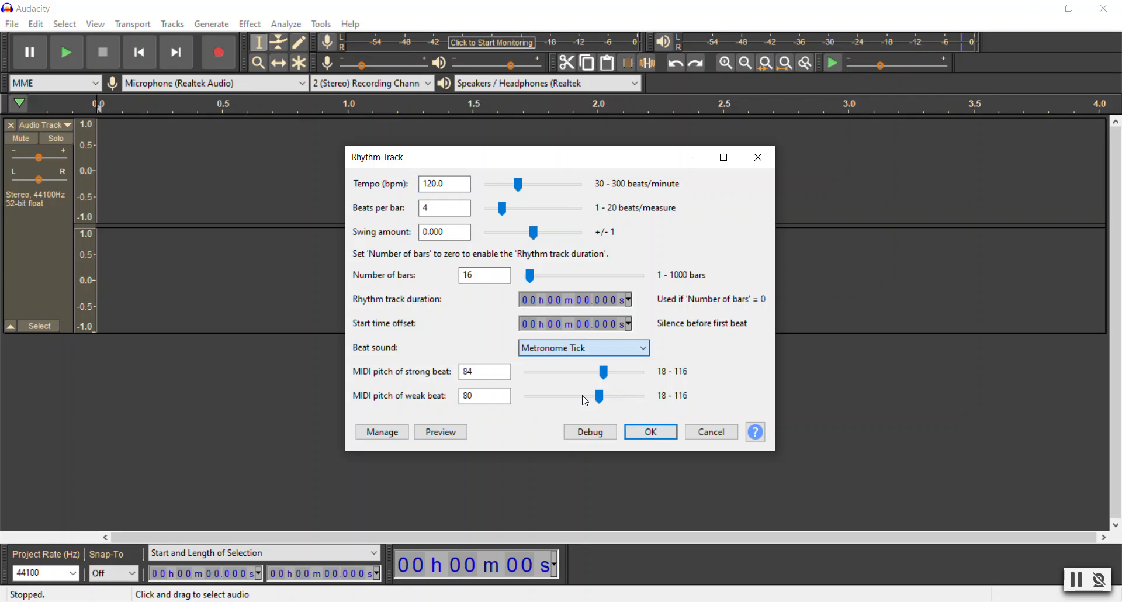
left_click_drag(540, 240, 597, 241)
left_click(671, 432)
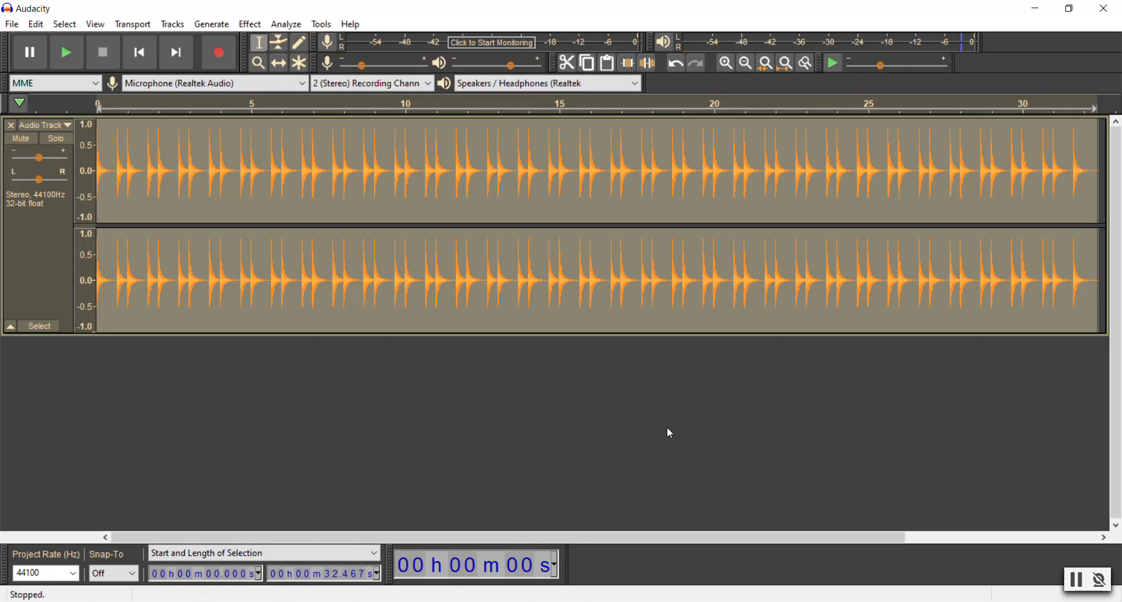
Step: Play back the start of the cowbell rhythm and delete its audio from the track
key("space")
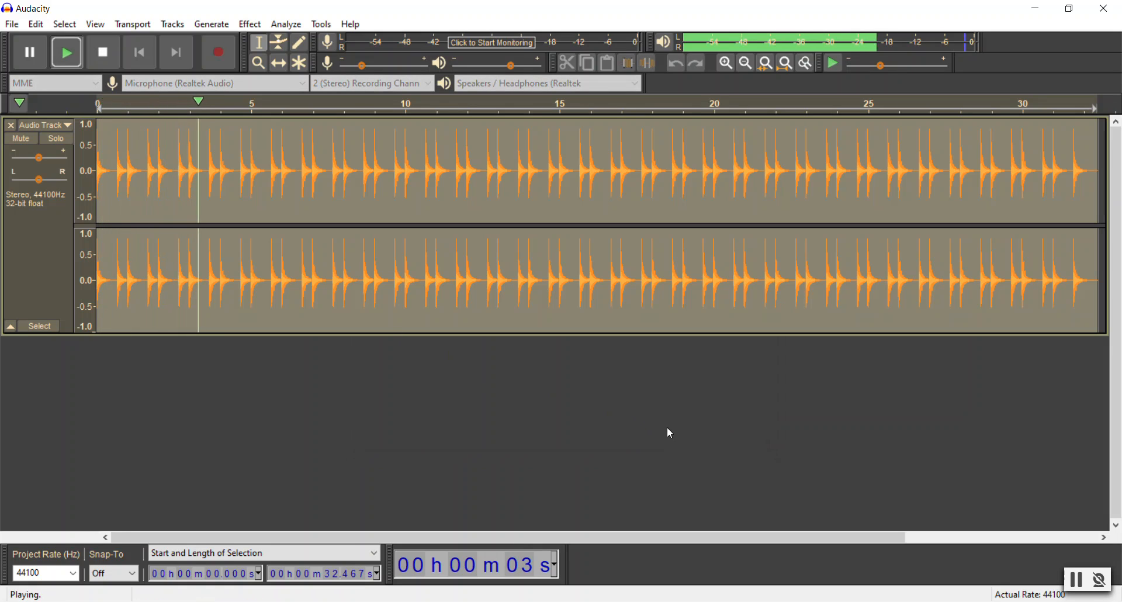
key("space")
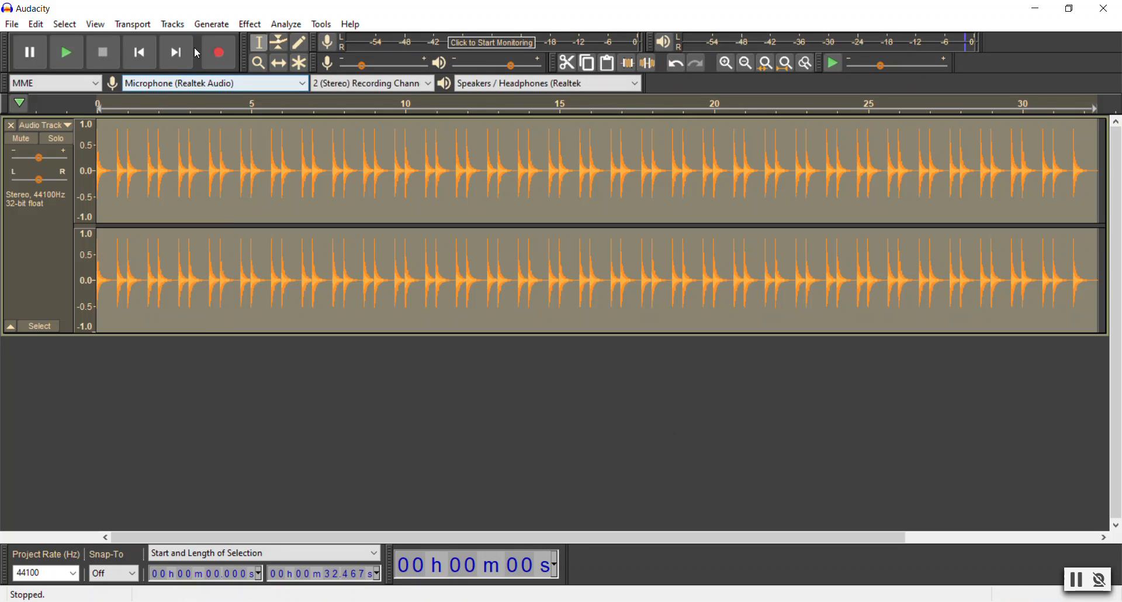
key("Delete")
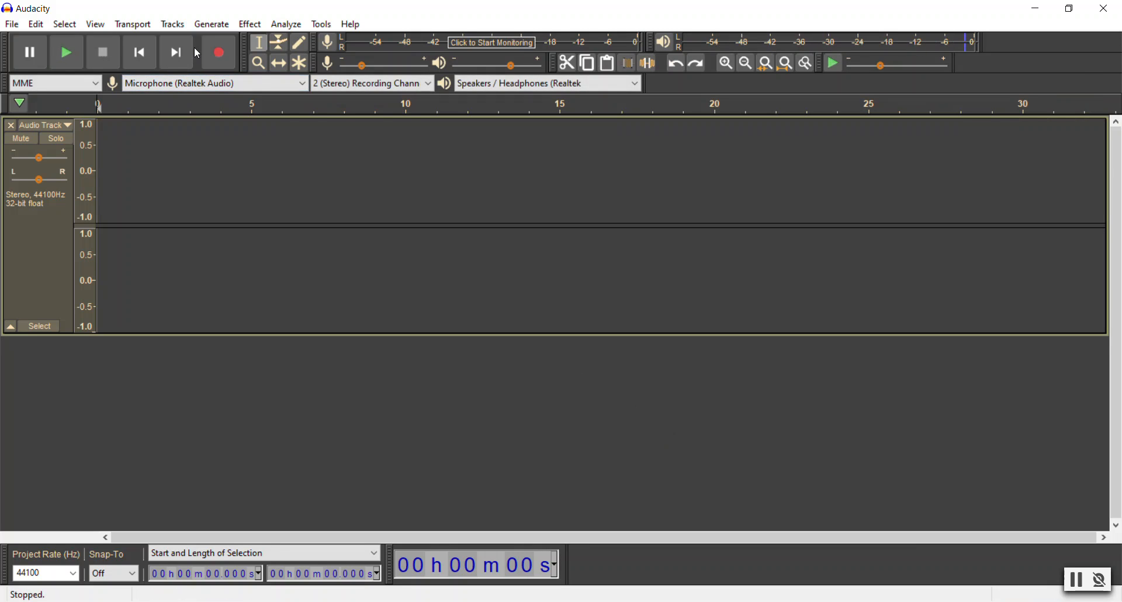
Step: Generate a rhythm track with the Drip (short) beat sound and a swing amount of -1.000
left_click(214, 25)
left_click(270, 162)
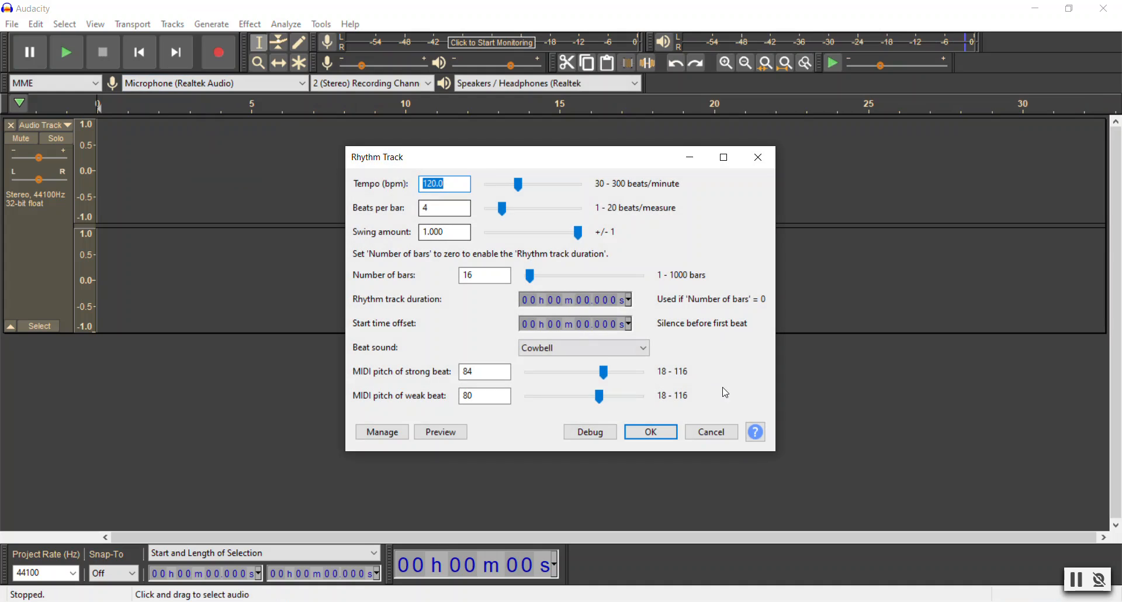
left_click(595, 350)
left_click(599, 425)
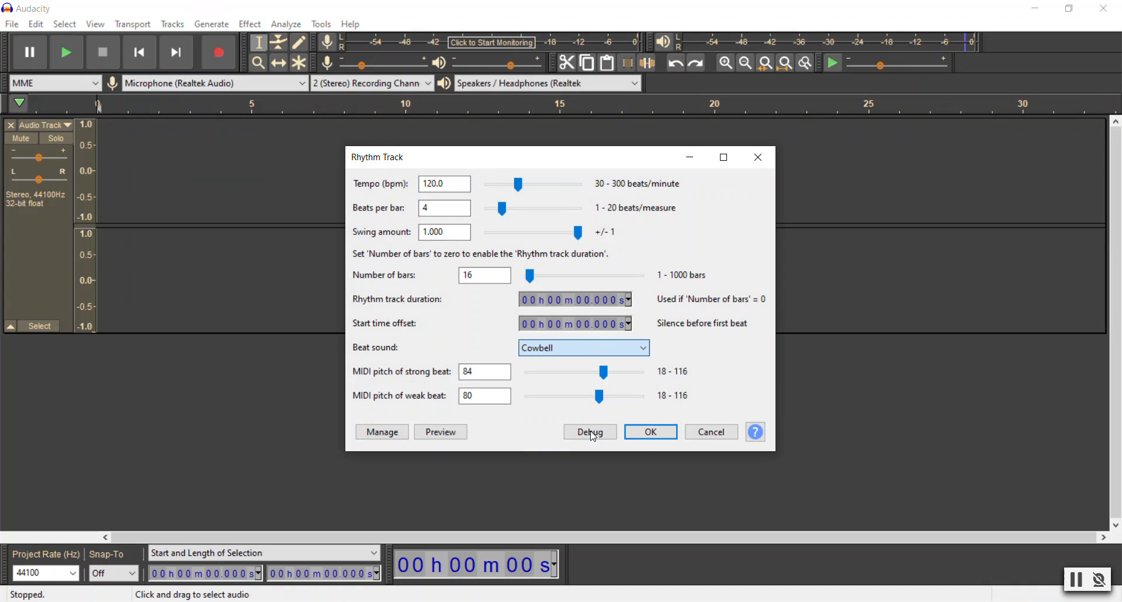
left_click_drag(579, 233, 471, 239)
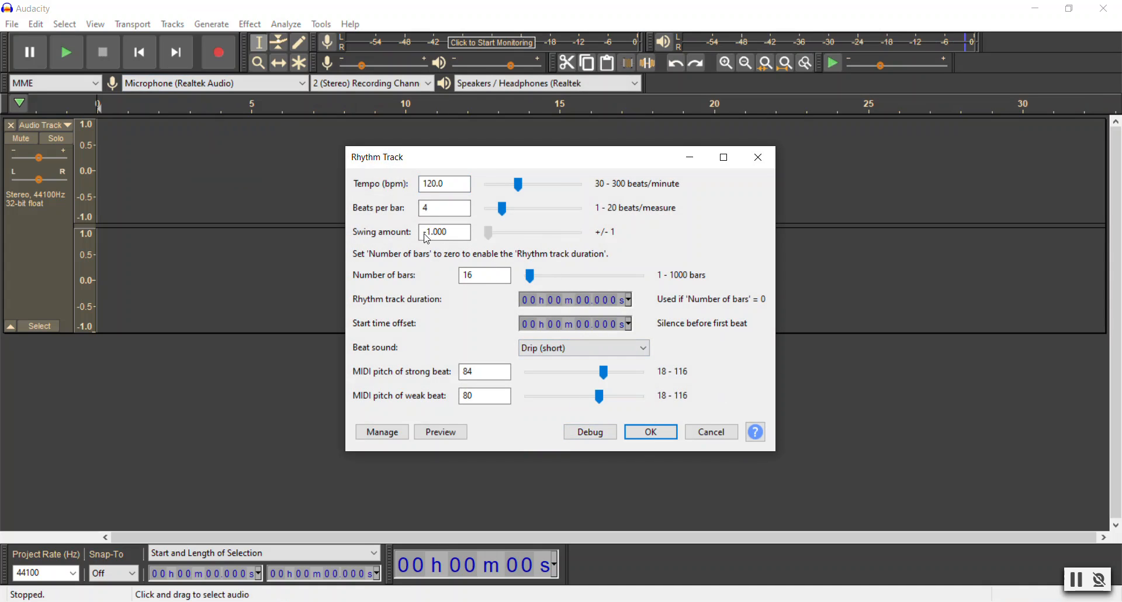
left_click(652, 432)
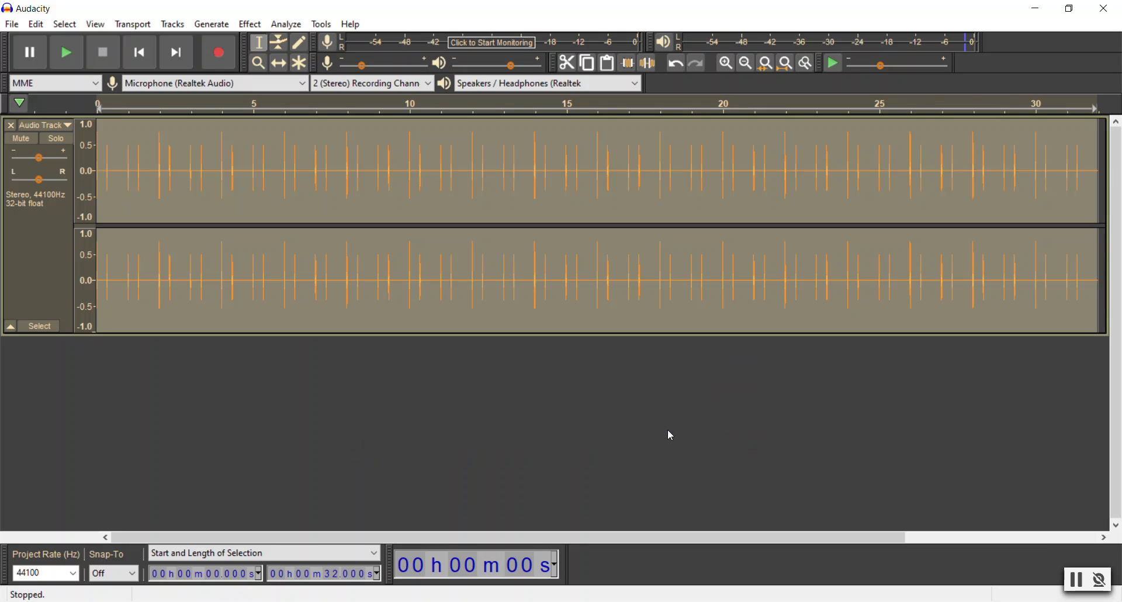
Step: Play back the start of the drip rhythm and delete its audio from the track
key("space")
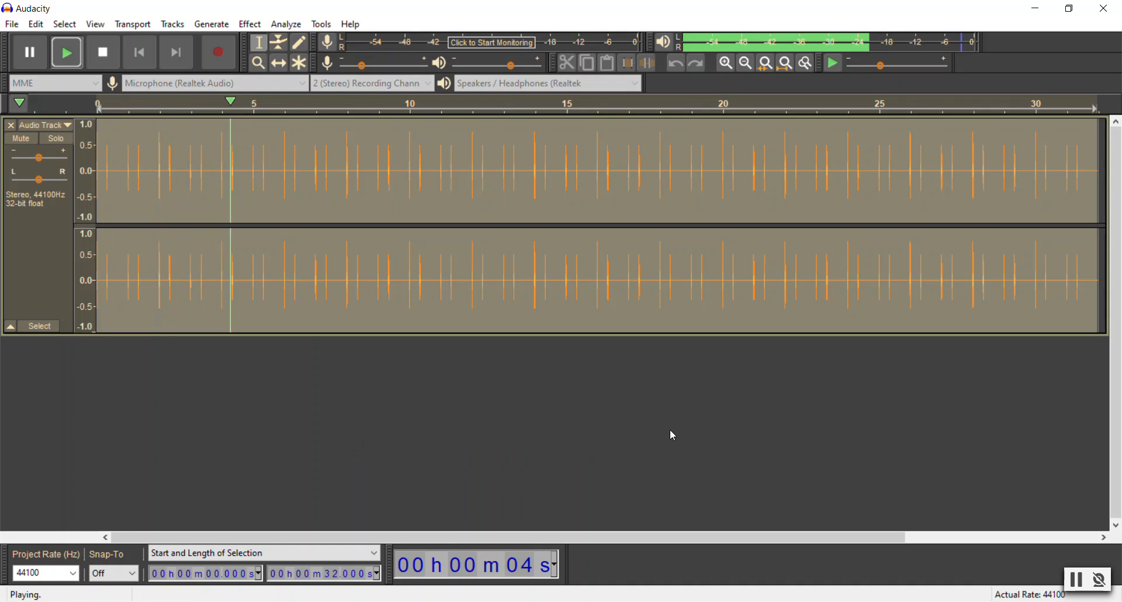
key("space")
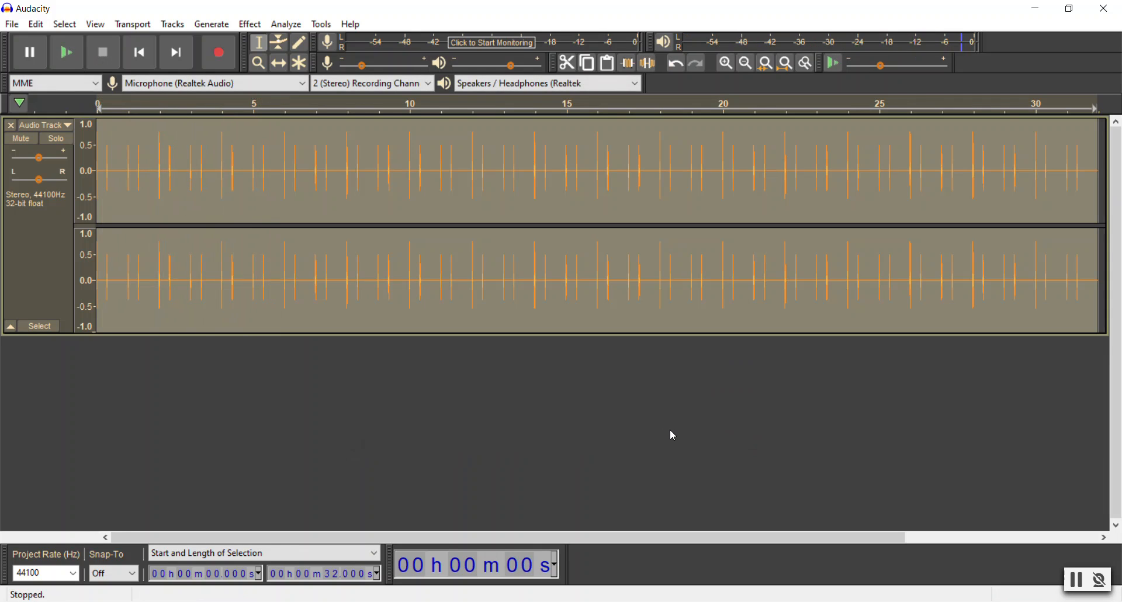
key("Delete")
Step: Generate a rhythm track with the Metronome Tick beat sound and a swing amount of 0, and clear the audio selection
left_click(212, 24)
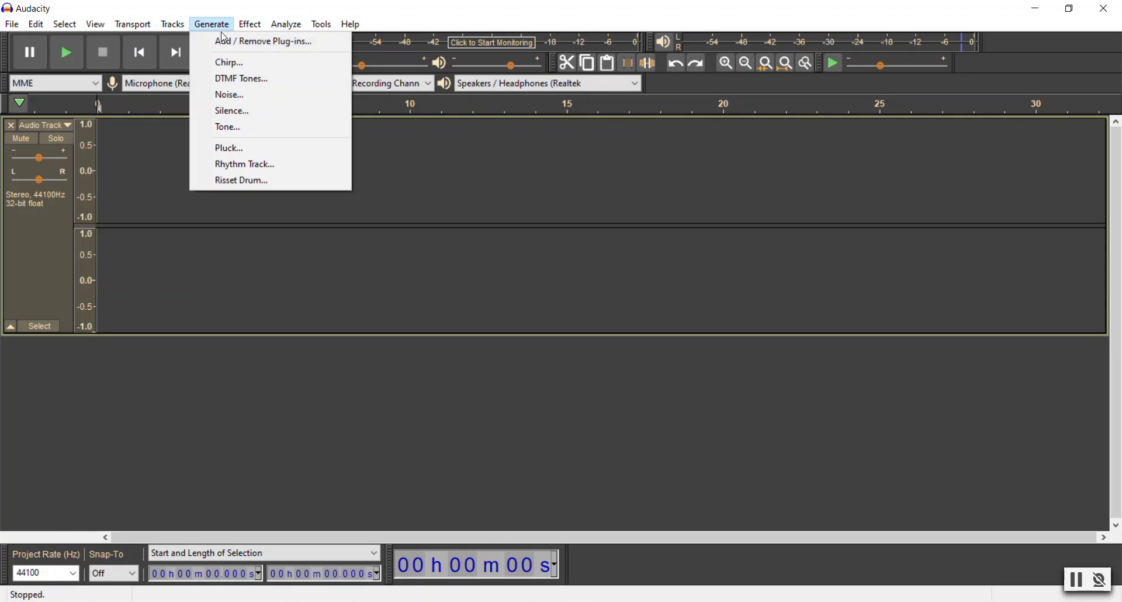
left_click(261, 165)
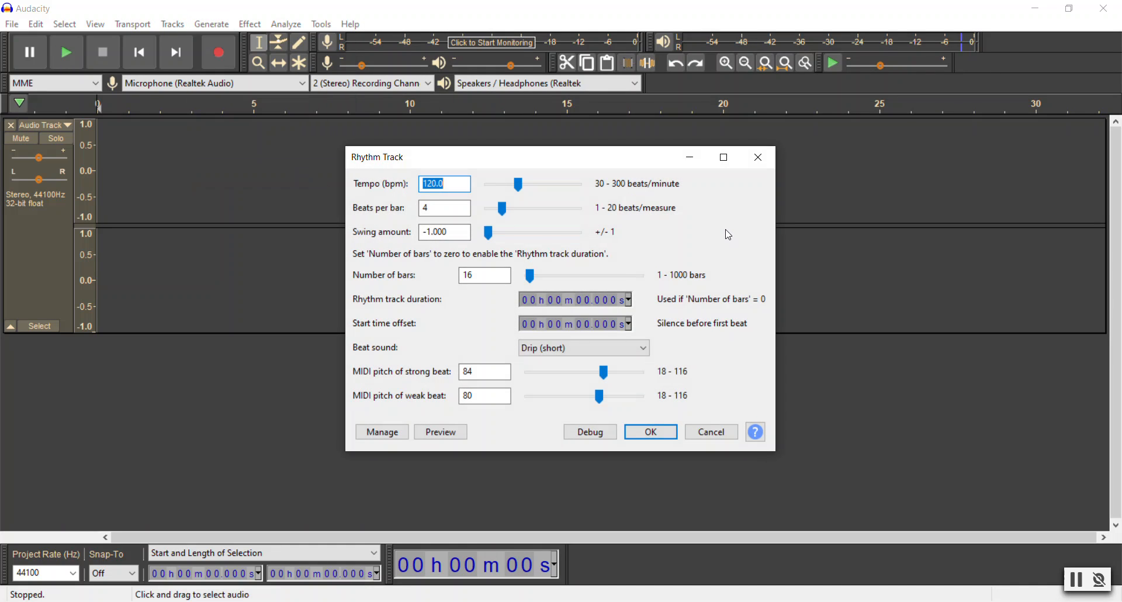
left_click(602, 349)
left_click(556, 359)
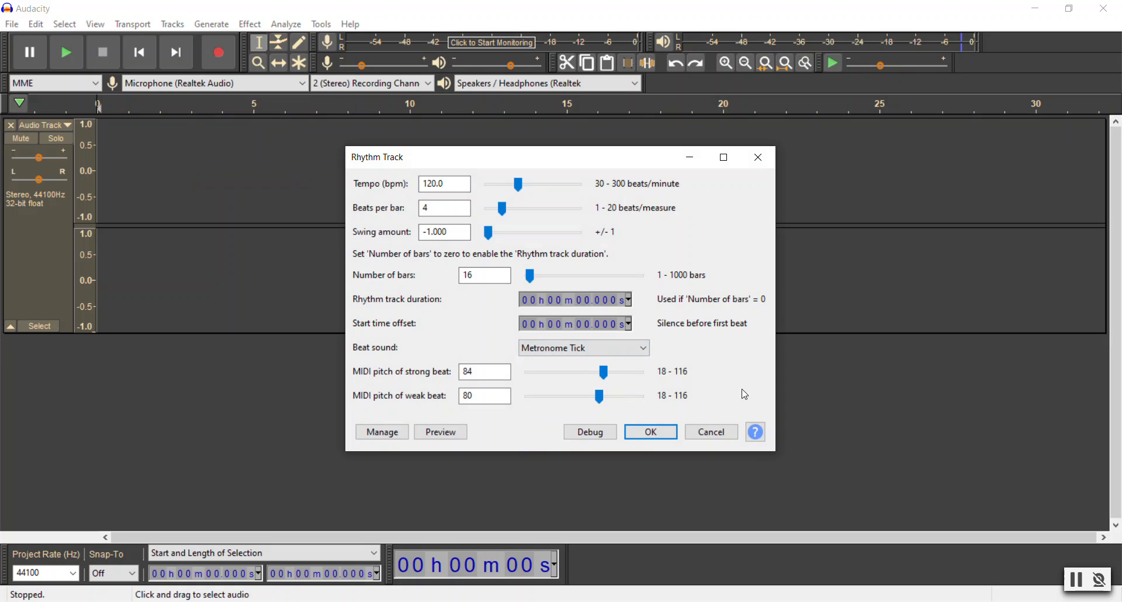
mouse_move(491, 240)
left_mouse_down()
mouse_move(539, 239)
mouse_move(514, 239)
left_mouse_up()
double_click(461, 233)
type("0")
left_click(651, 432)
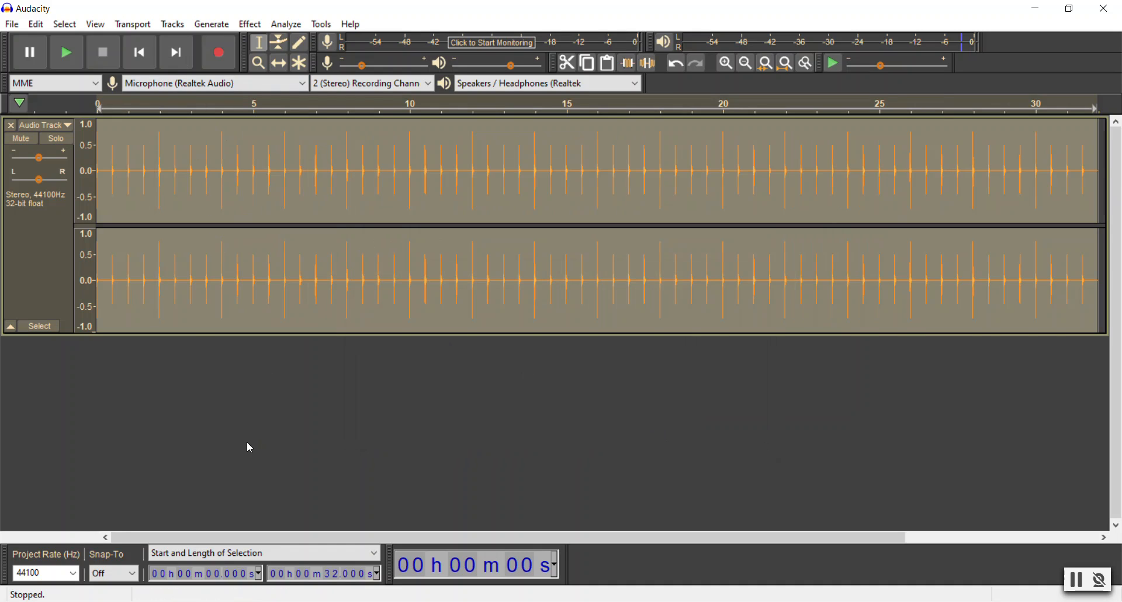
left_click(191, 188)
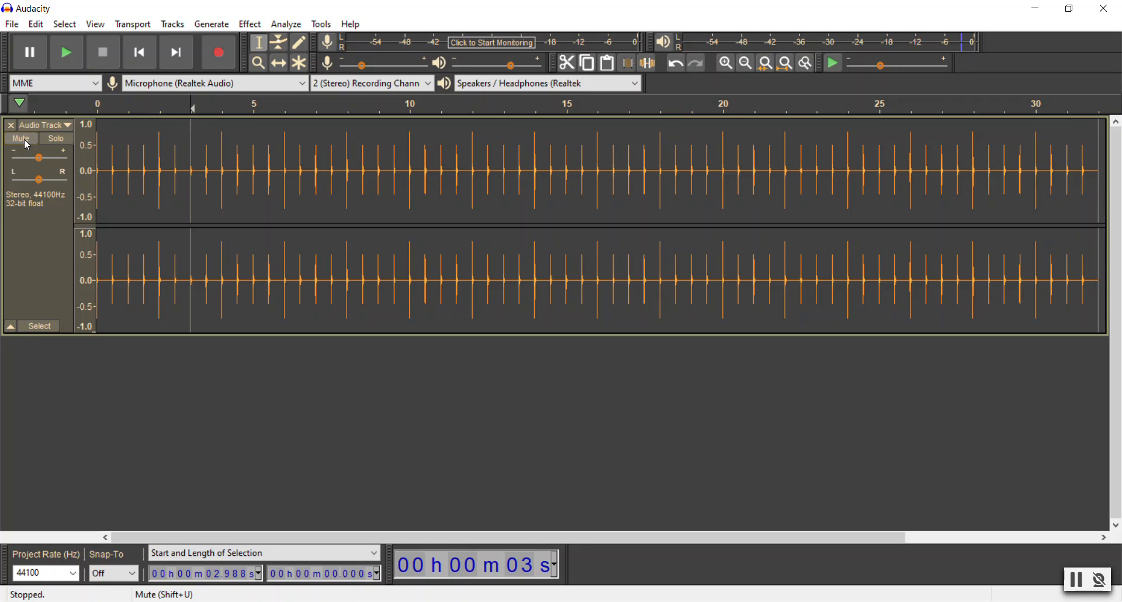